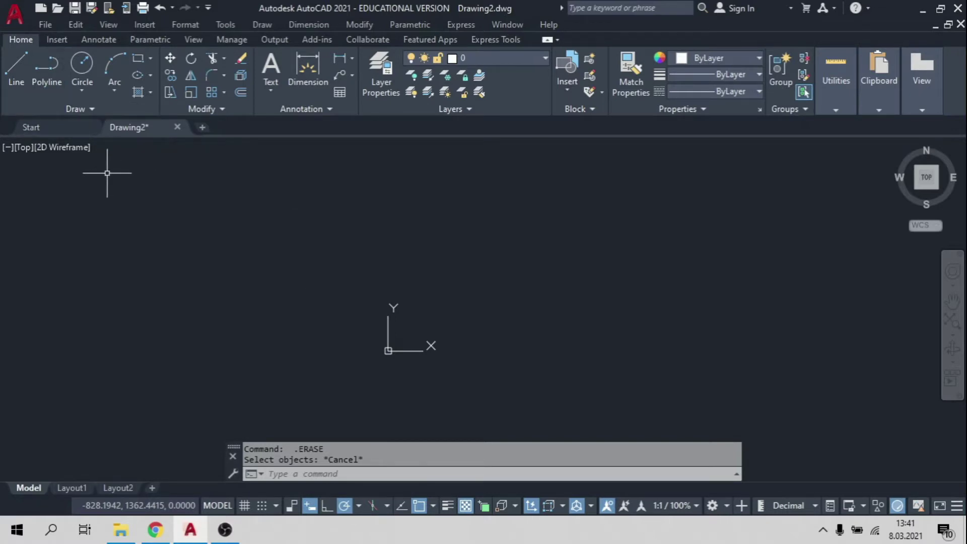
Step: Start LINE from the Home tab, cancel it, then enter L so LINE tops the suggestions
left_click(18, 77)
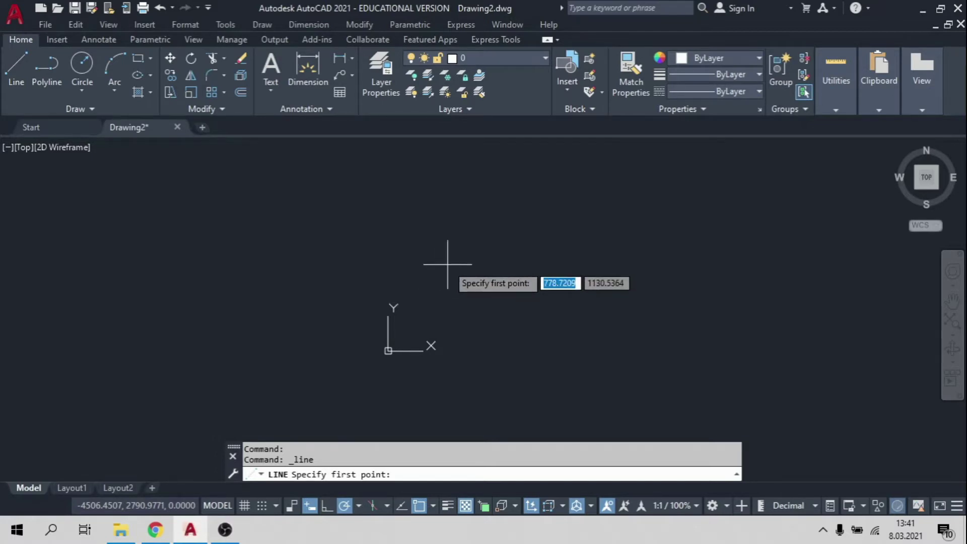
key("Escape")
type("L")
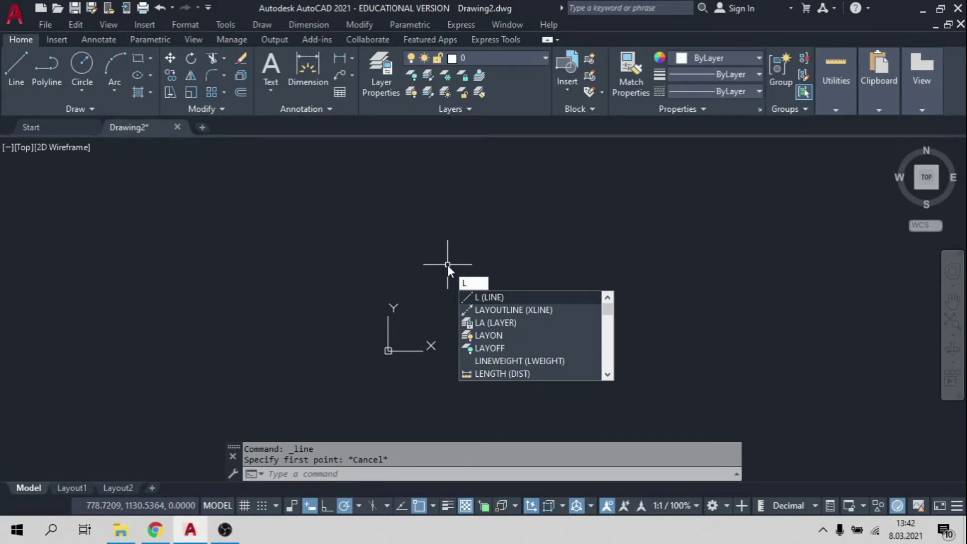
Step: Draw an eight-point line chain spiralling from a three-sided inner shape into a five-sided outline
key("Return")
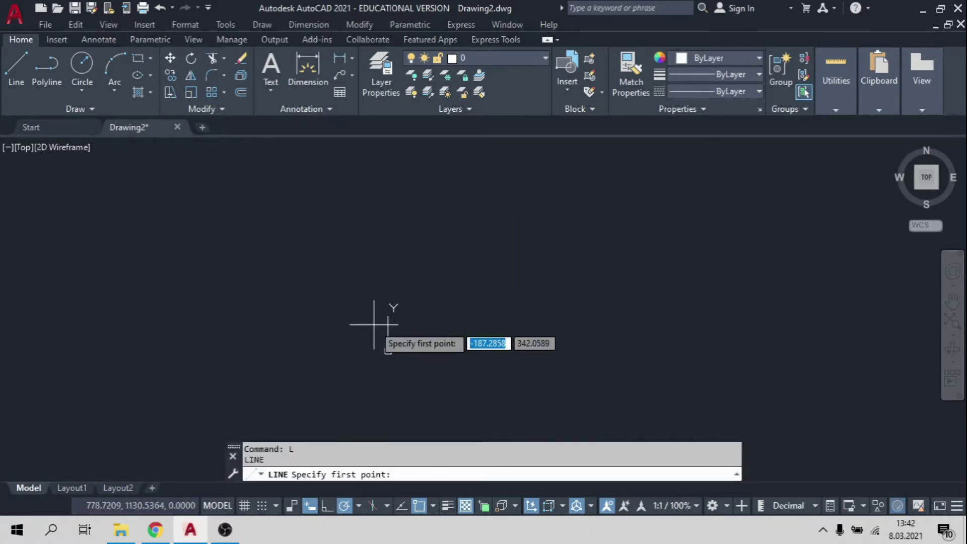
left_click(312, 228)
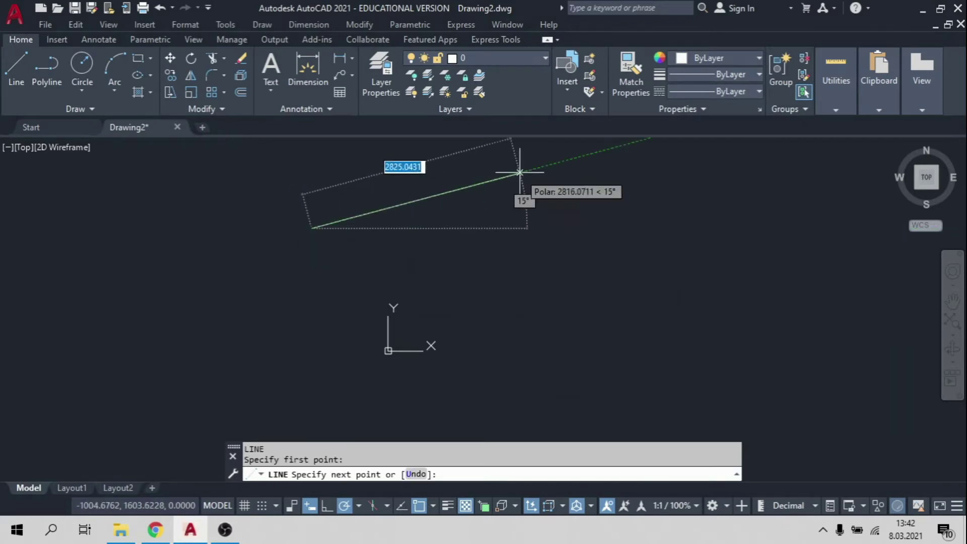
left_click(522, 220)
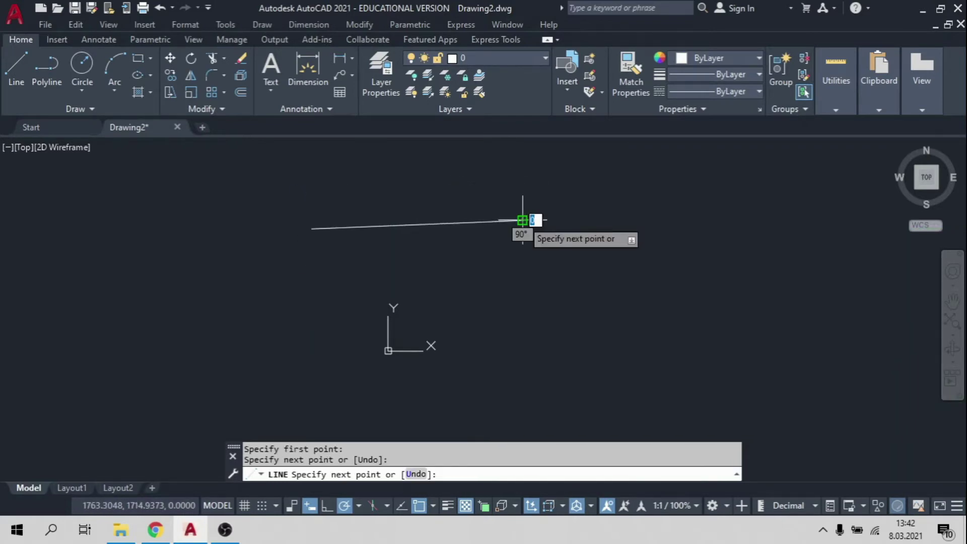
left_click(522, 345)
left_click(252, 358)
left_click(171, 193)
left_click(498, 170)
left_click(708, 290)
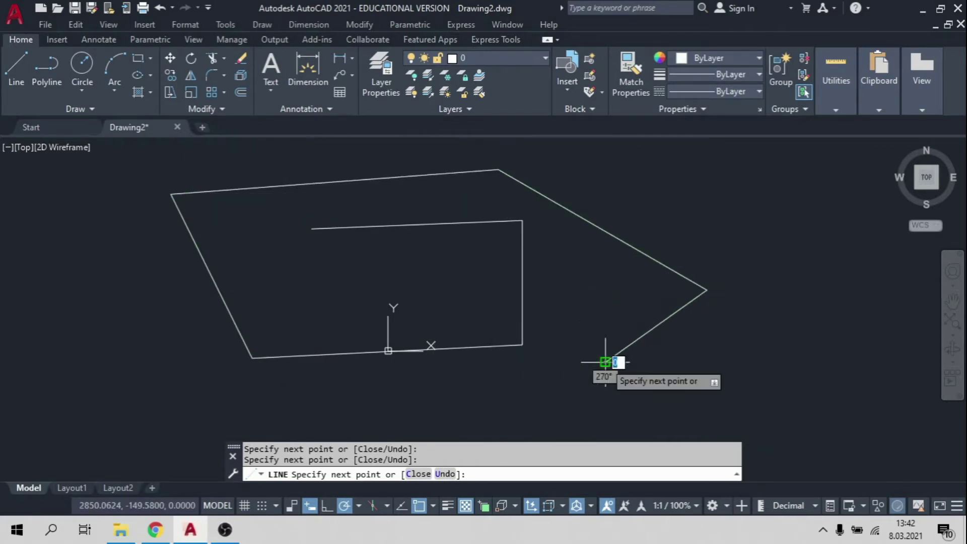
left_click(606, 361)
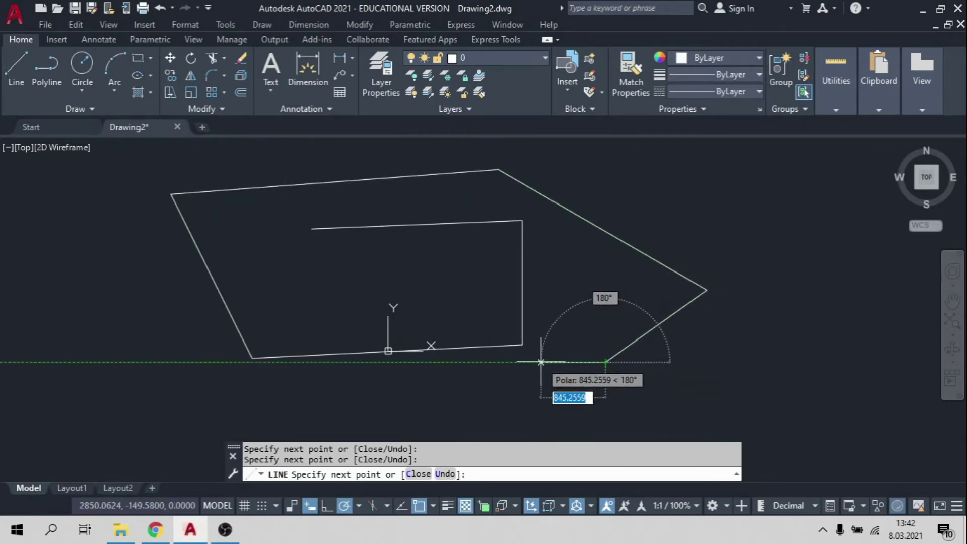
key("Return")
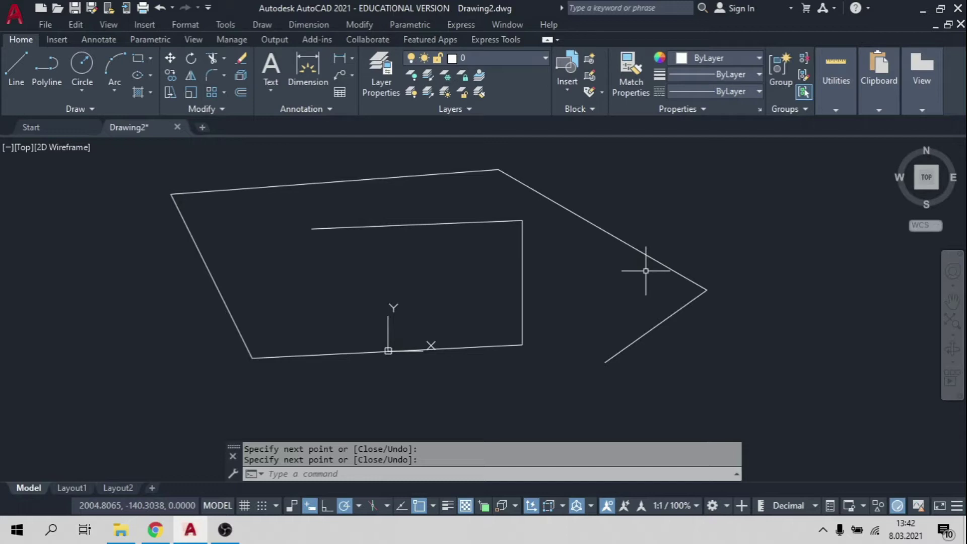
key("Return")
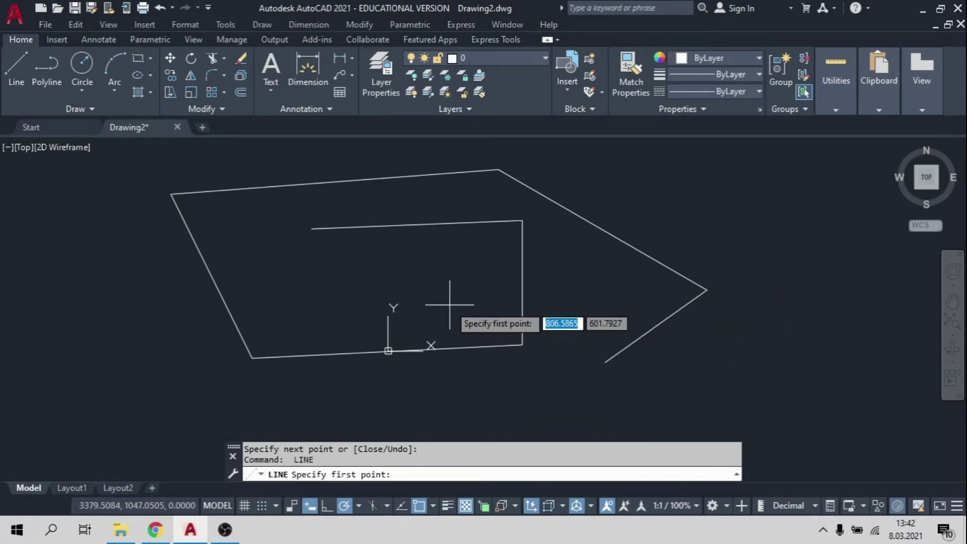
key("Escape")
scroll(541, 340, "down", 2)
left_click(686, 379)
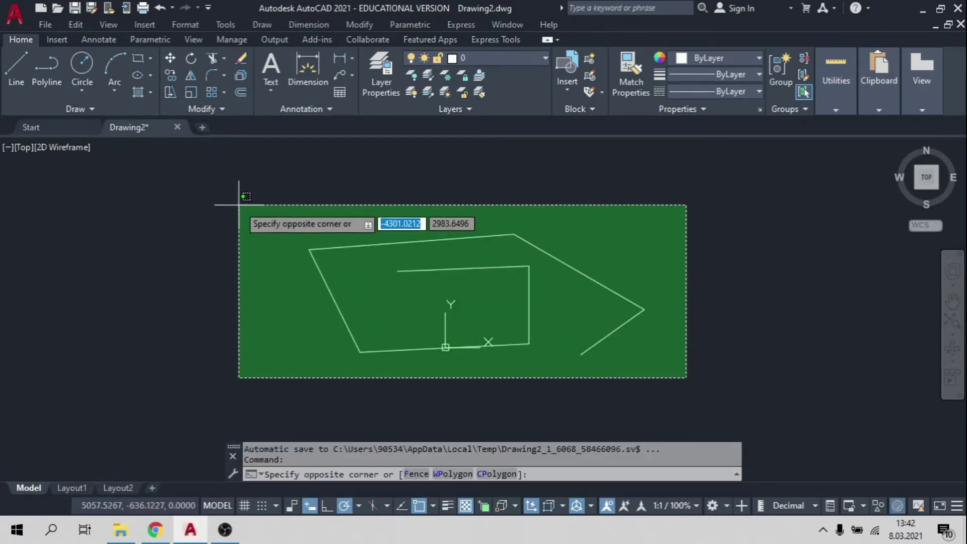
left_click(239, 205)
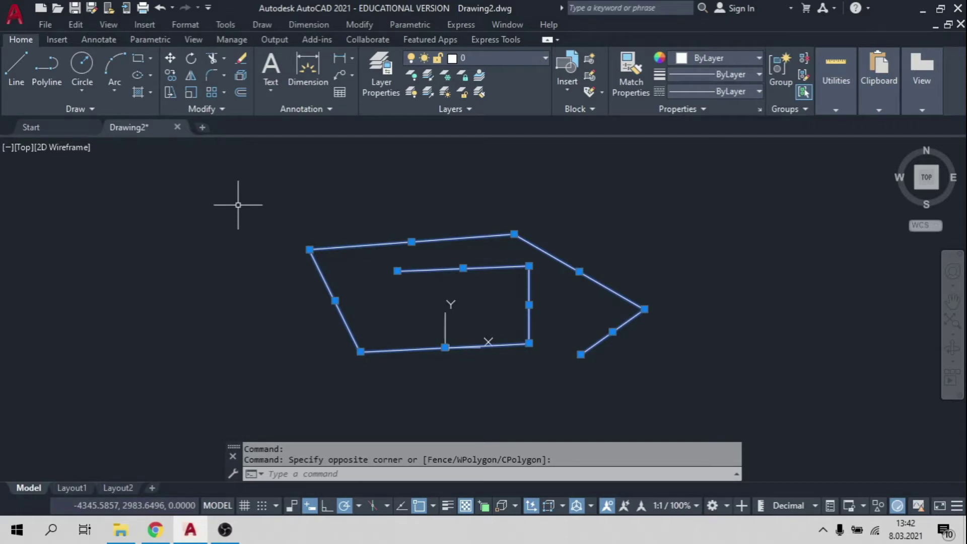
key("Delete")
key("ctrl+z")
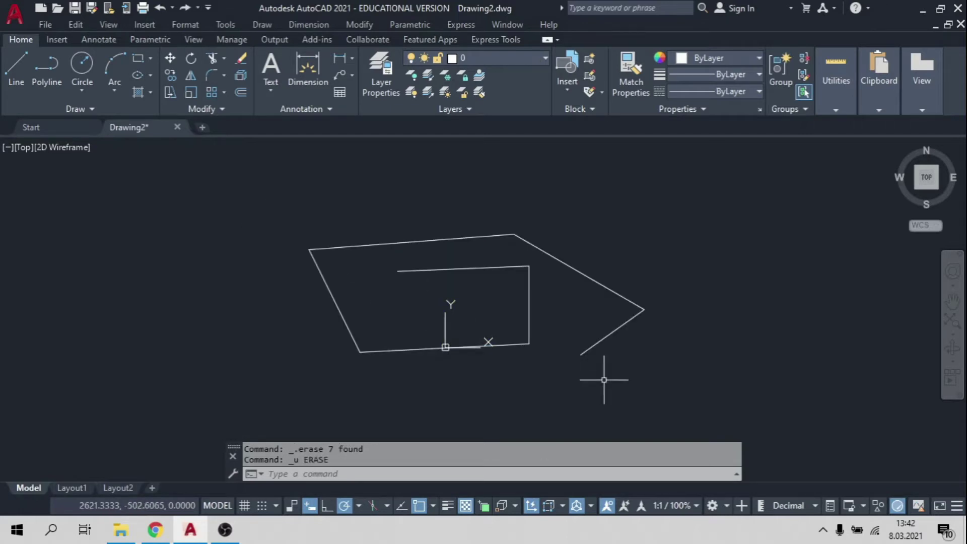
left_click(728, 394)
left_click(164, 201)
type("E")
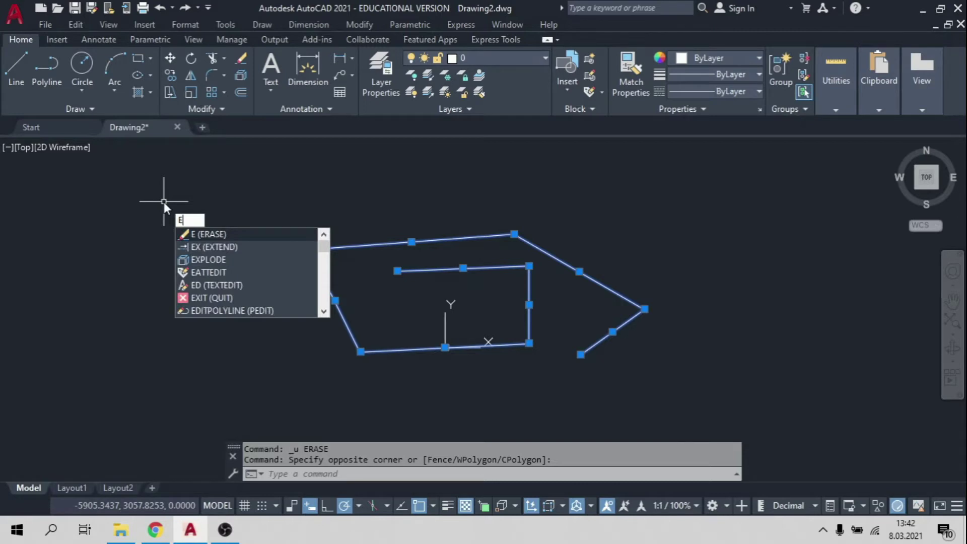
key("Return")
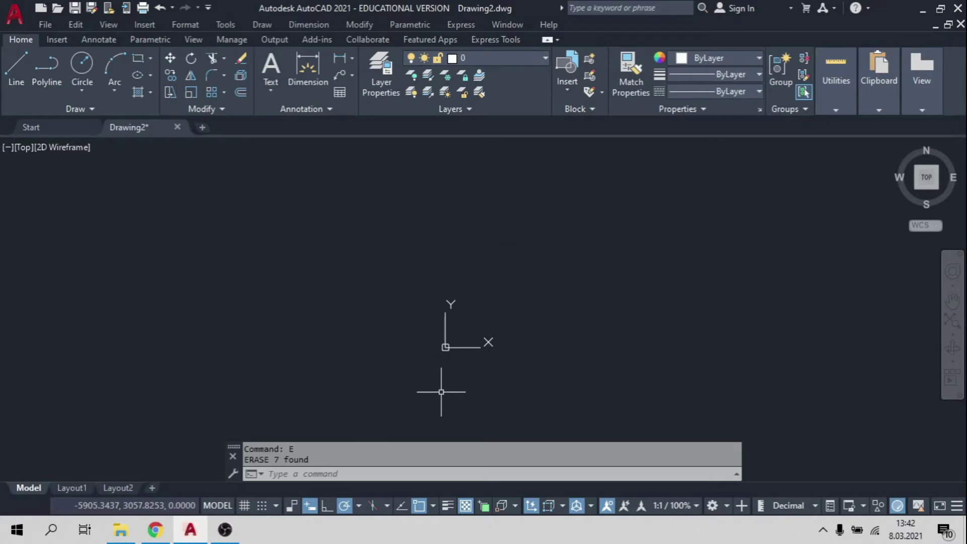
key("ctrl+z")
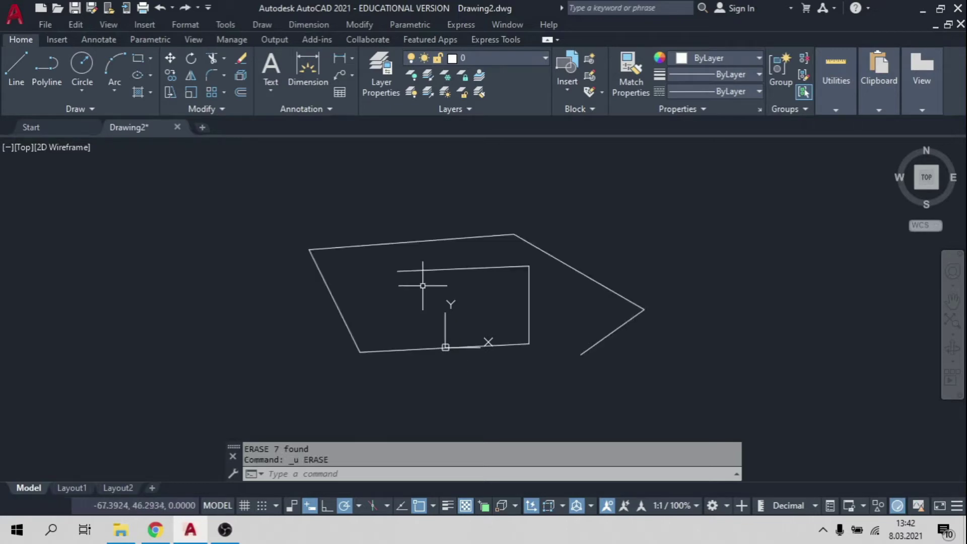
Step: Show the grid, disable polar tracking, and place a new line's first point below the outline
middle_click_drag(280, 399, 275, 295)
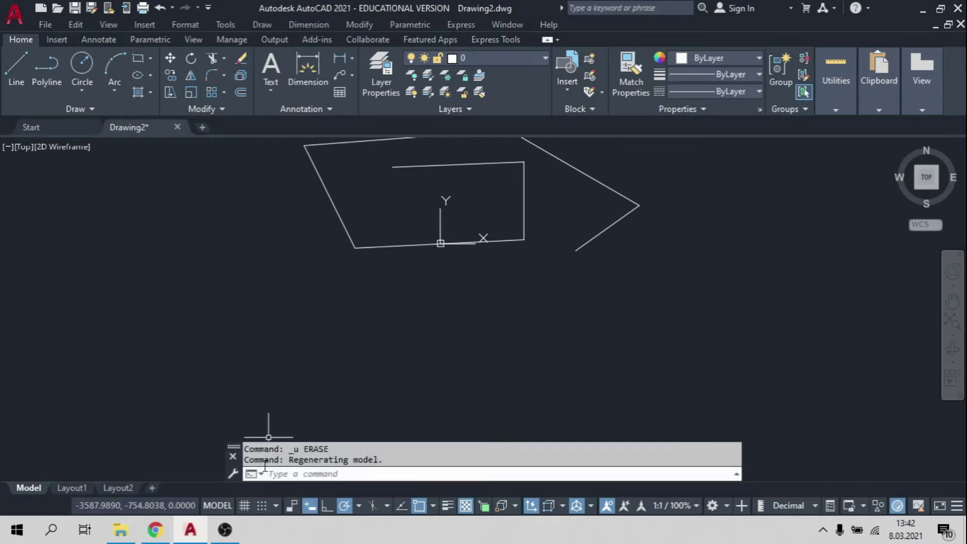
left_click(245, 512)
middle_click_drag(379, 305, 380, 381)
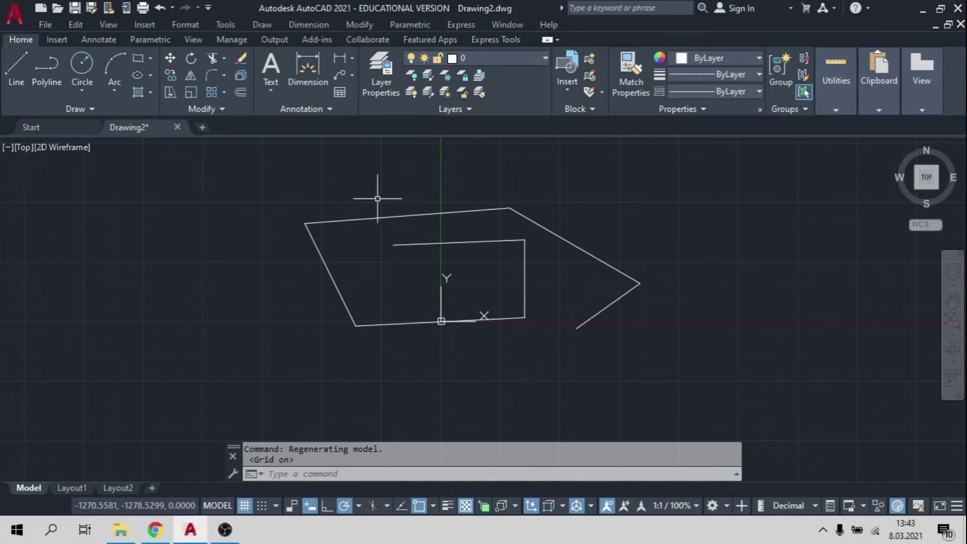
left_click(244, 506)
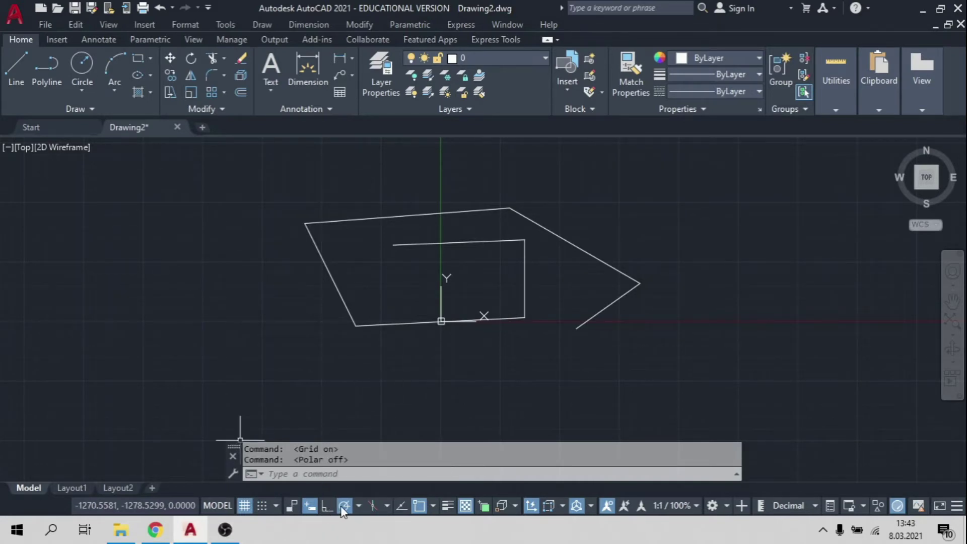
left_click(16, 65)
left_click(317, 384)
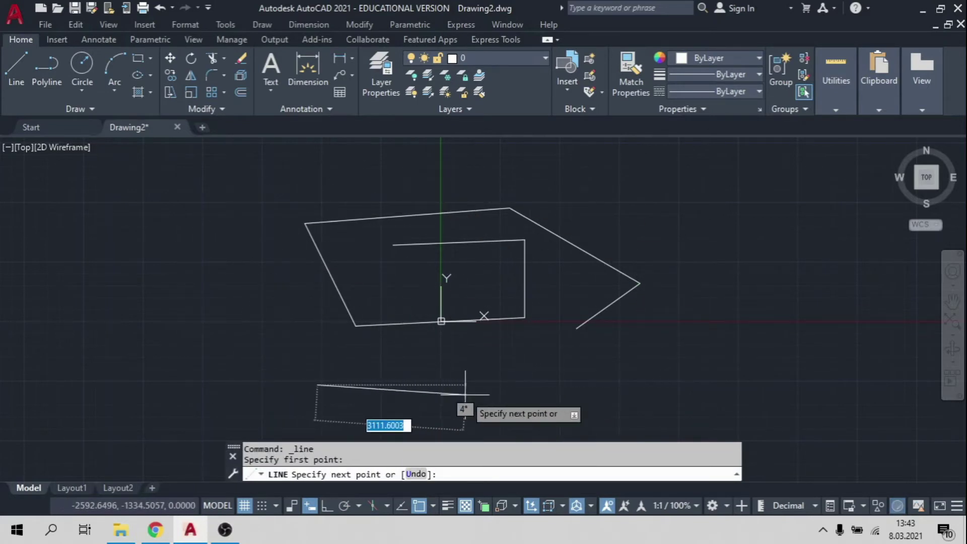
Step: Cancel the pending line and switch Ortho mode on
key("Escape")
left_click(326, 506)
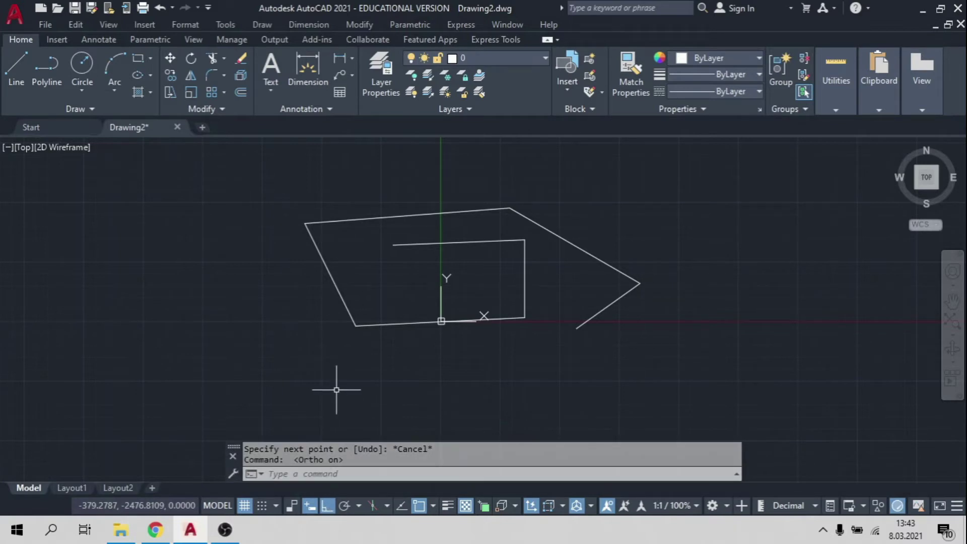
key("F8")
key("F8")
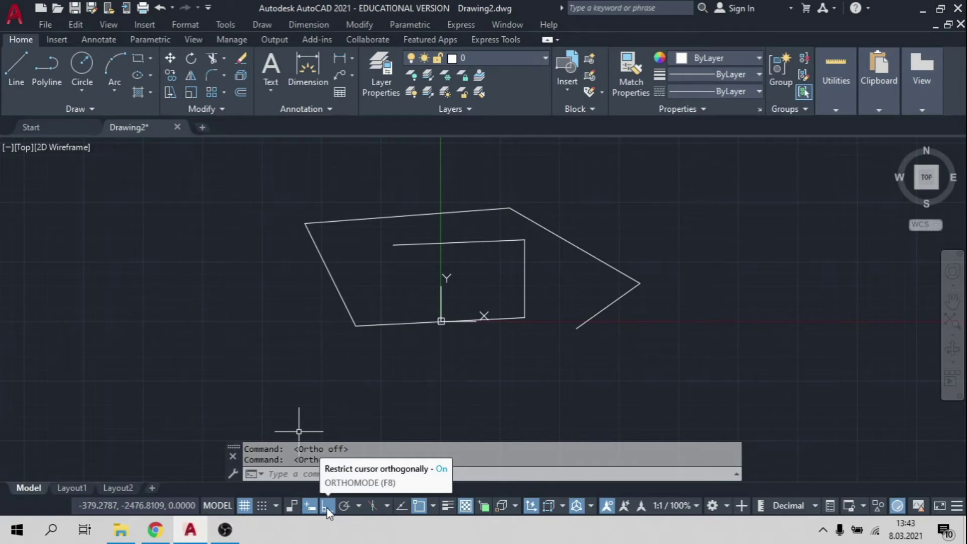
Step: Draw a stepped frame of horizontal and vertical lines wrapping around the spiral outline
left_click(18, 86)
left_click(328, 381)
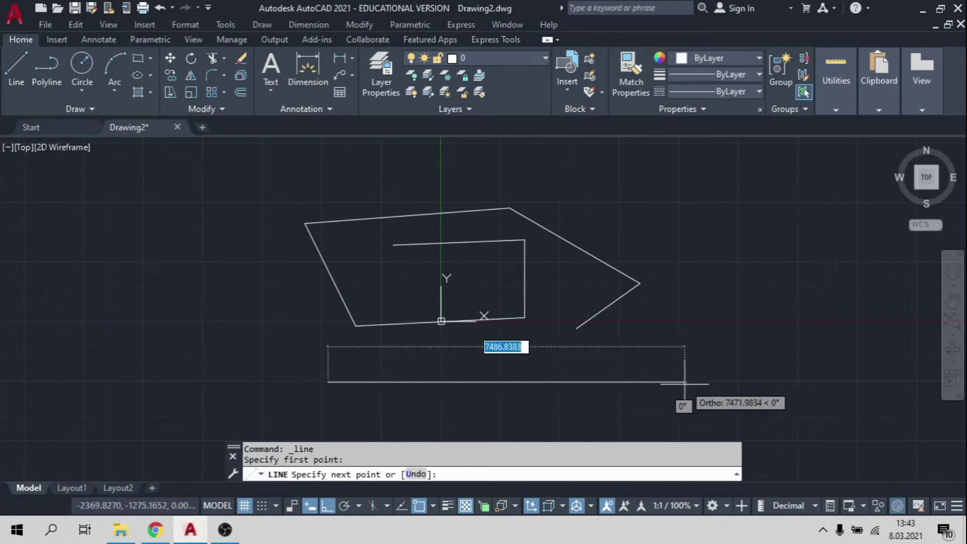
left_click(730, 343)
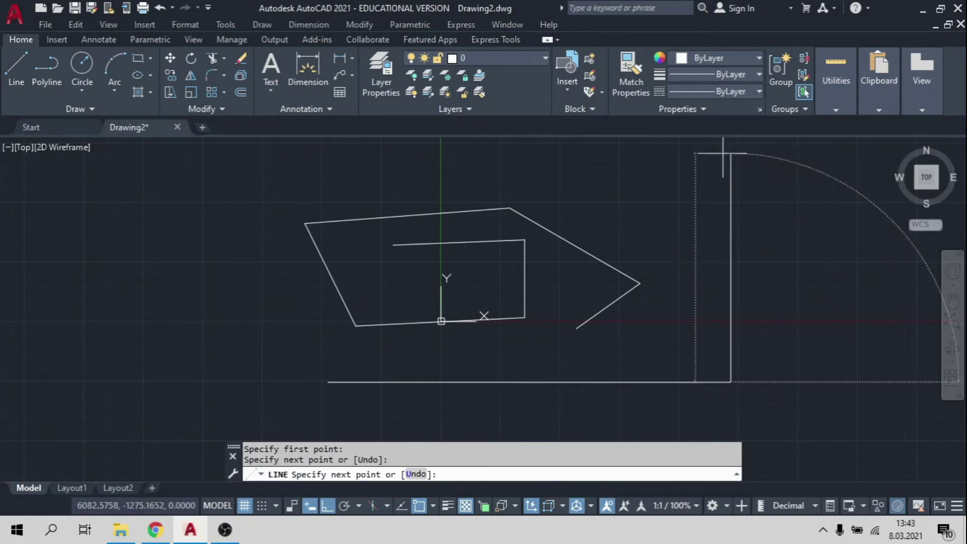
left_click(725, 153)
left_click(248, 154)
left_click(248, 392)
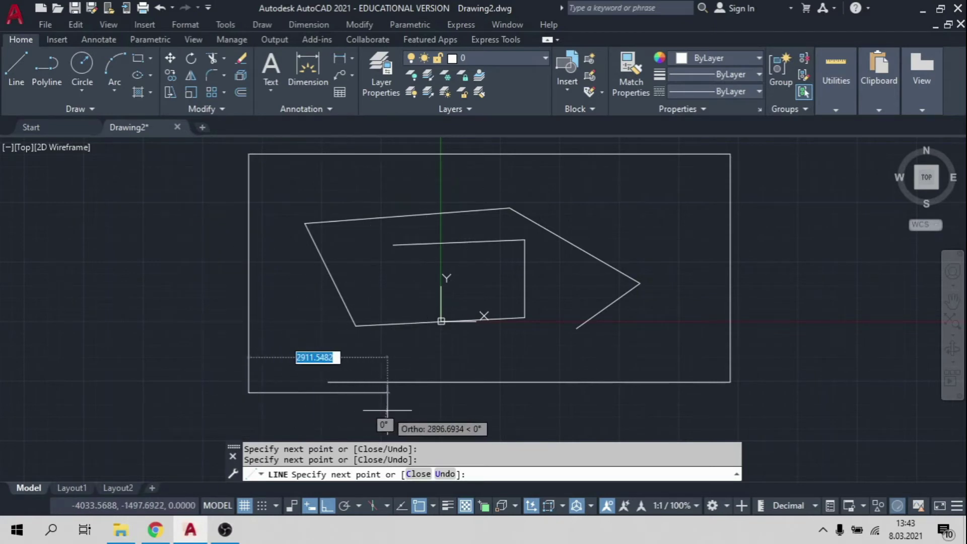
scroll(373, 377, "down", 2)
left_click(121, 387)
left_click(121, 177)
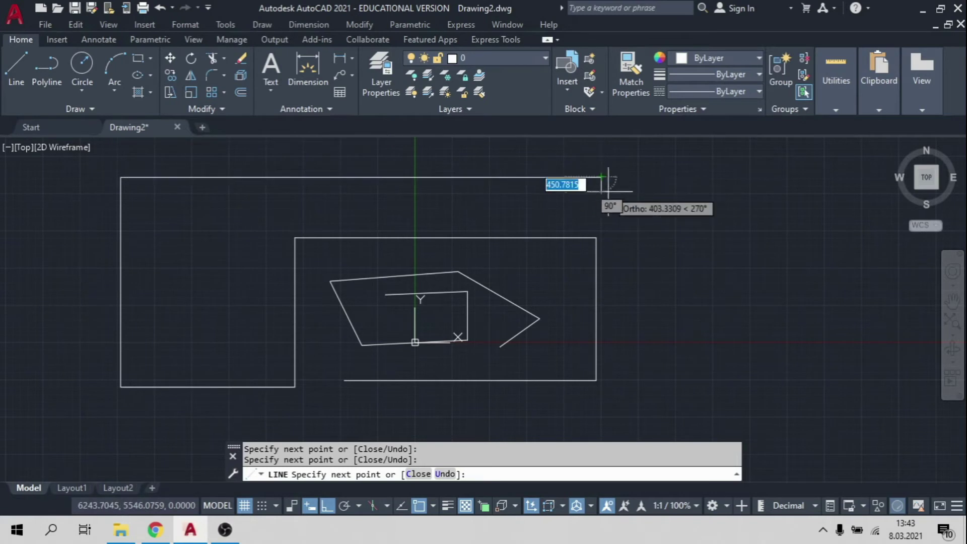
key("Escape")
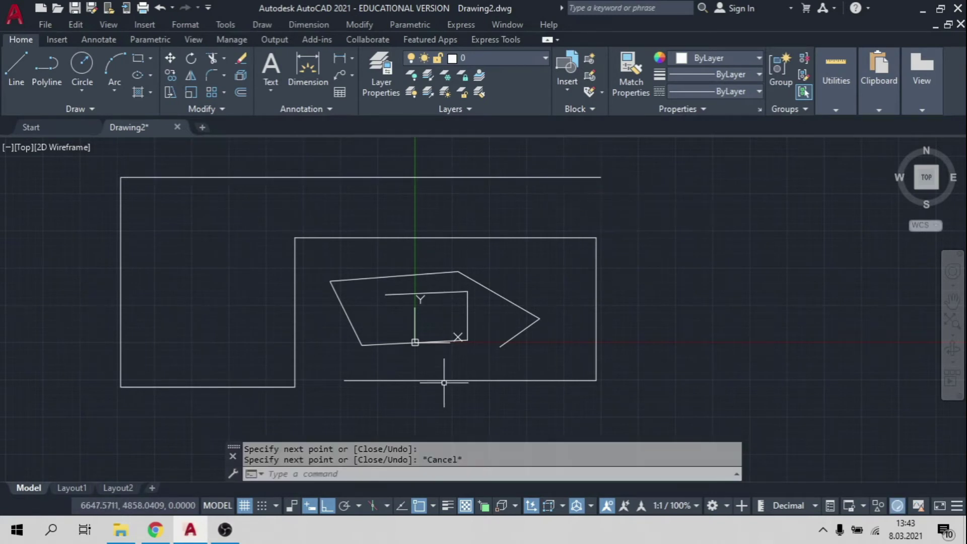
Step: Re-enable polar tracking with 15-degree increments (15, 30, 45, 60...) and start a new line
left_click(350, 507)
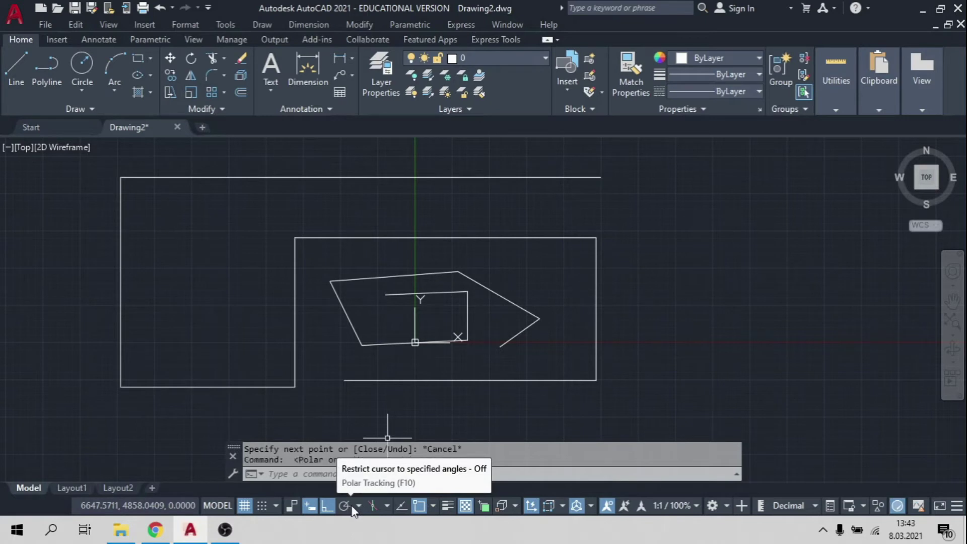
left_click(356, 506)
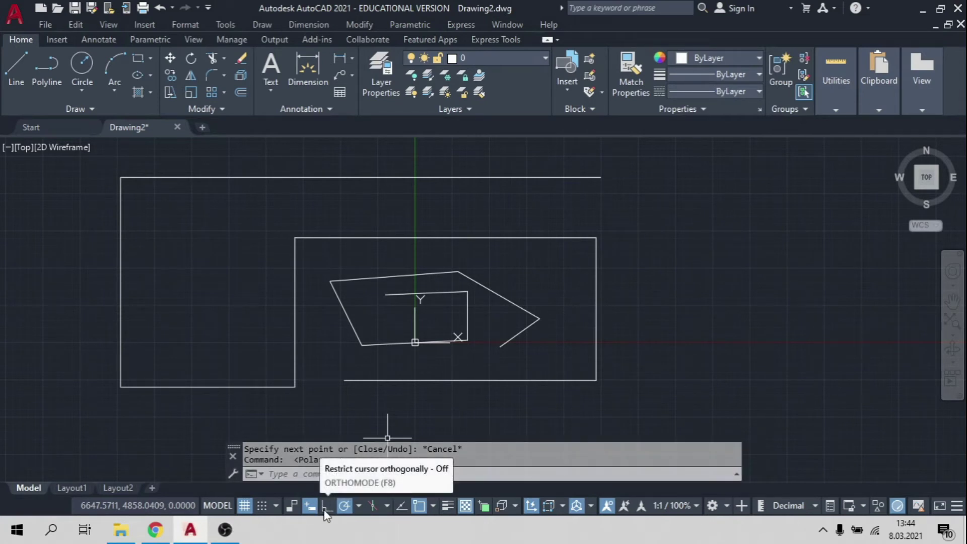
left_click(358, 505)
left_click(379, 433)
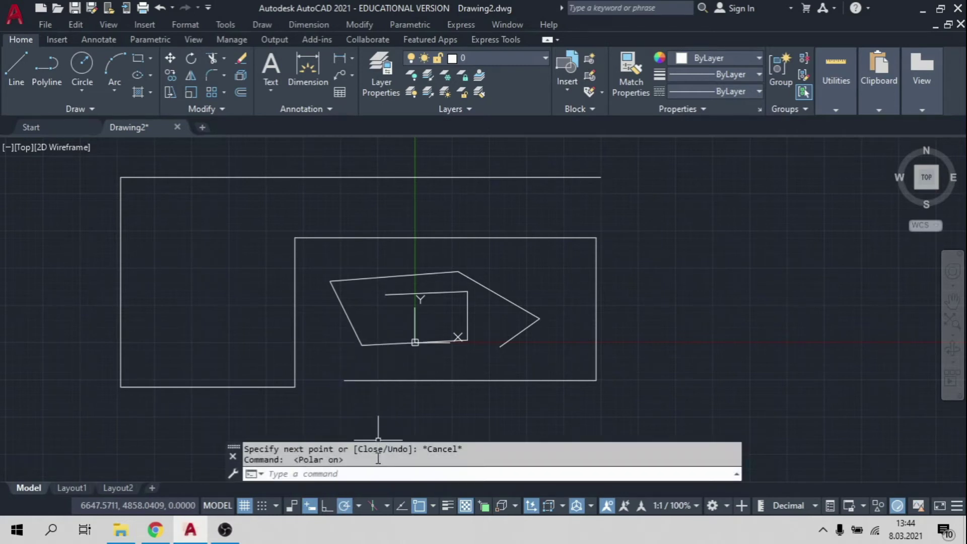
left_click(17, 77)
scroll(579, 262, "down", 4)
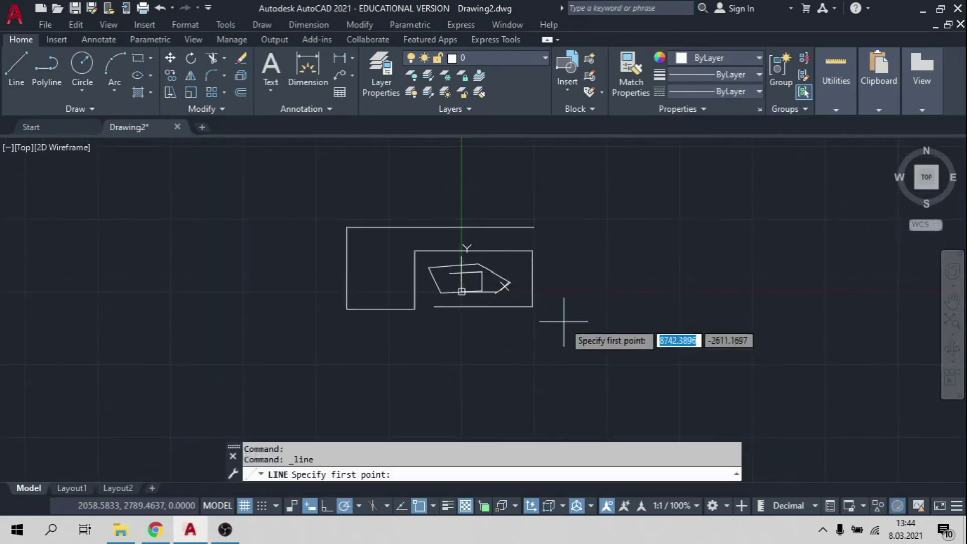
Step: Draw a 47° diagonal, a steep edge down to the right, and a horizontal base along 180°
left_click(529, 346)
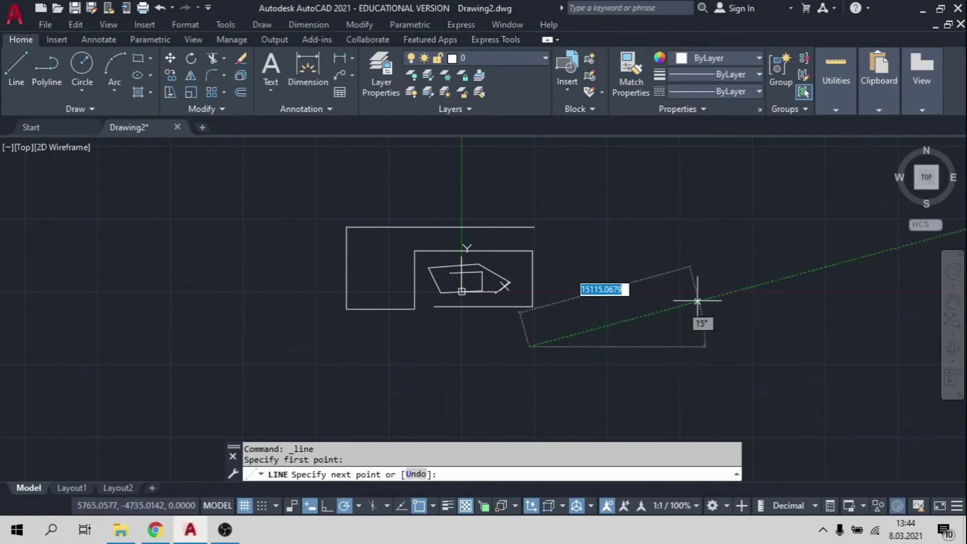
scroll(705, 348, "up", 2)
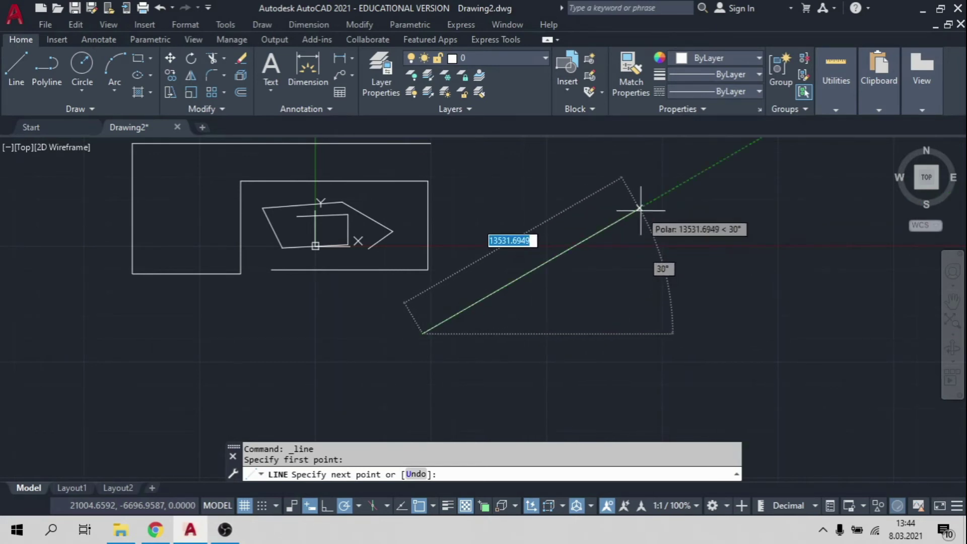
left_click(587, 168)
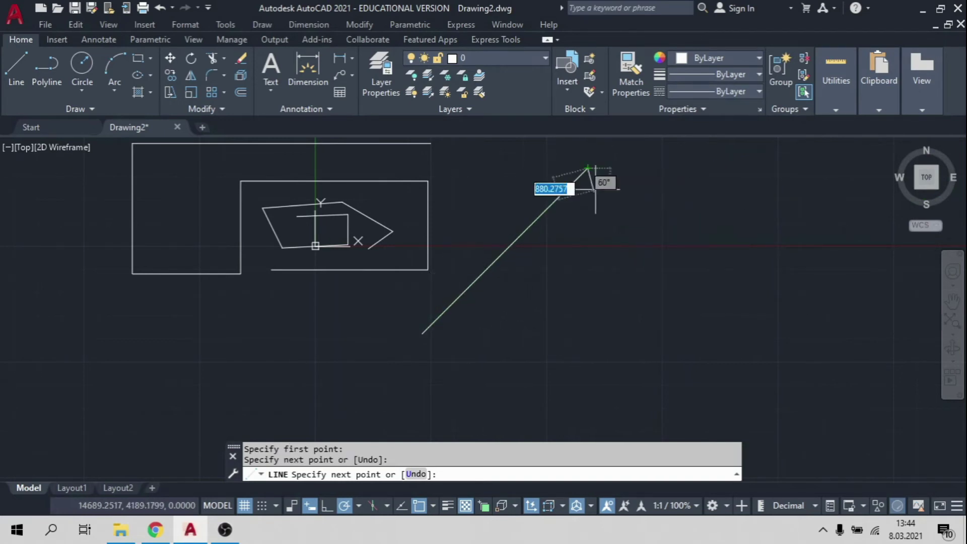
left_click(634, 342)
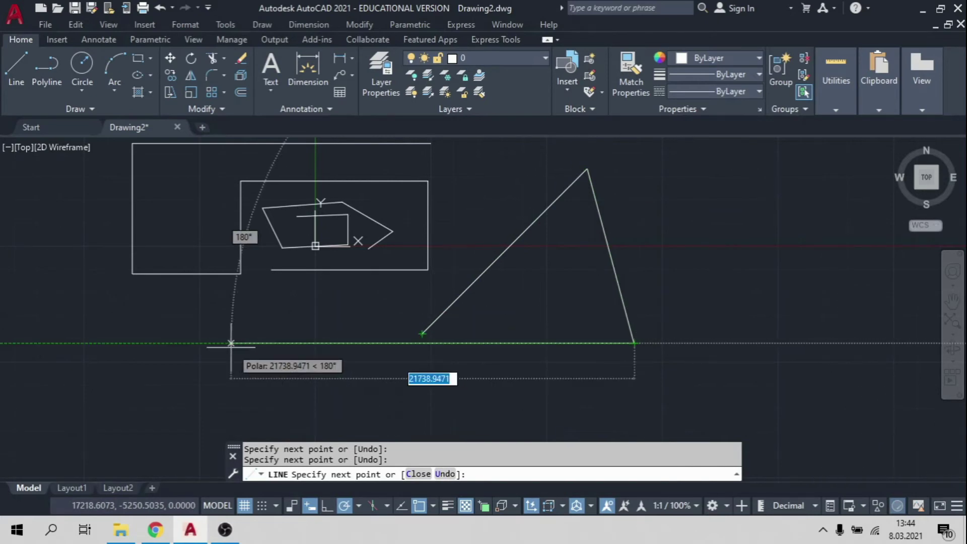
left_click(211, 343)
key("Escape")
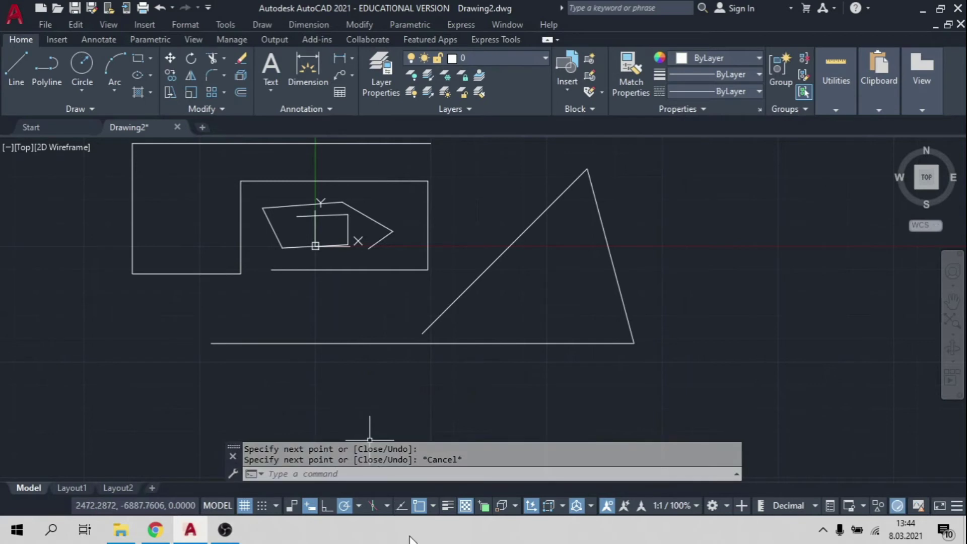
left_click(433, 507)
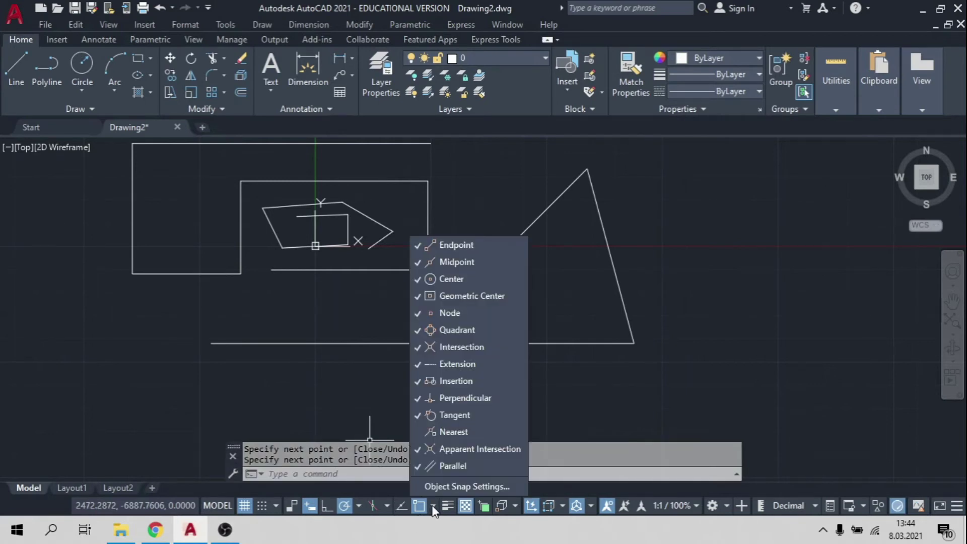
key("Escape")
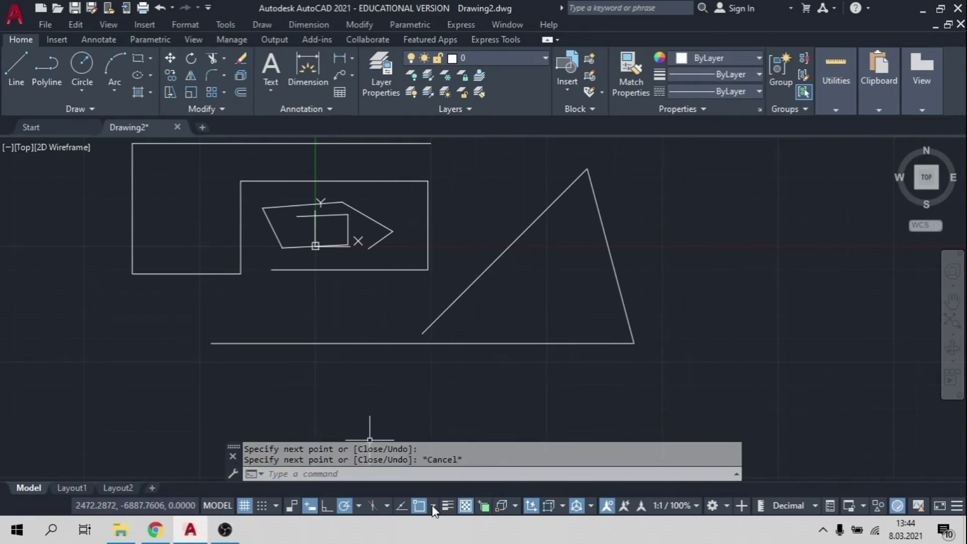
left_click(432, 506)
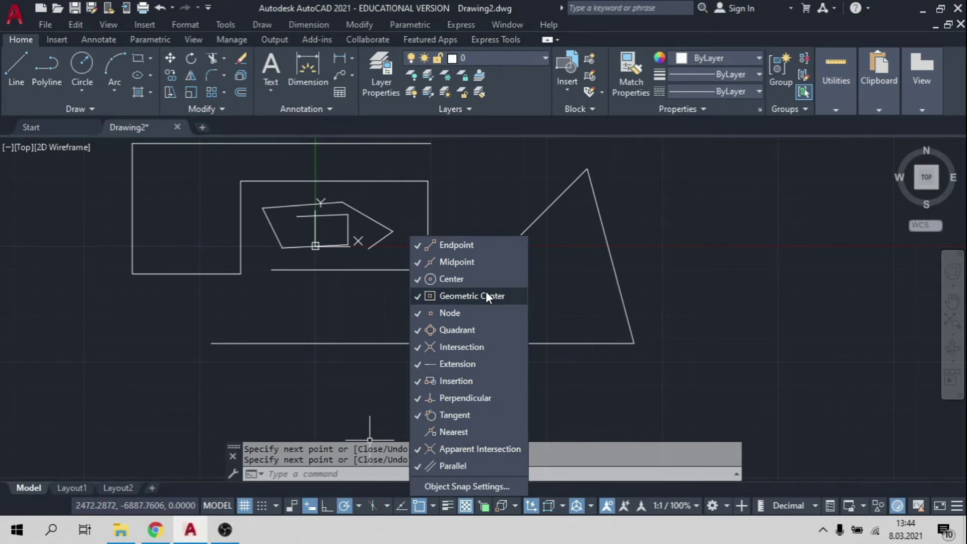
left_click(484, 245)
key("Escape")
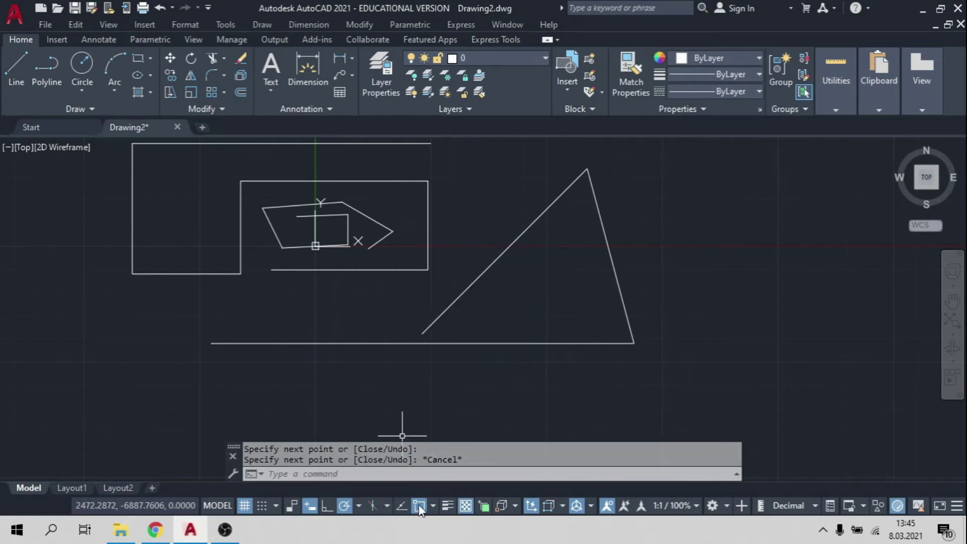
left_click(432, 506)
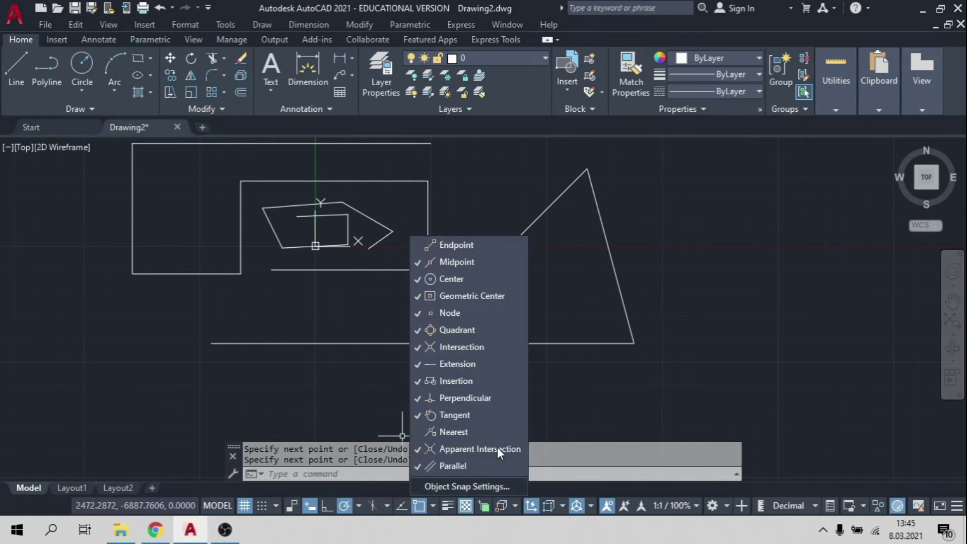
left_click(570, 369)
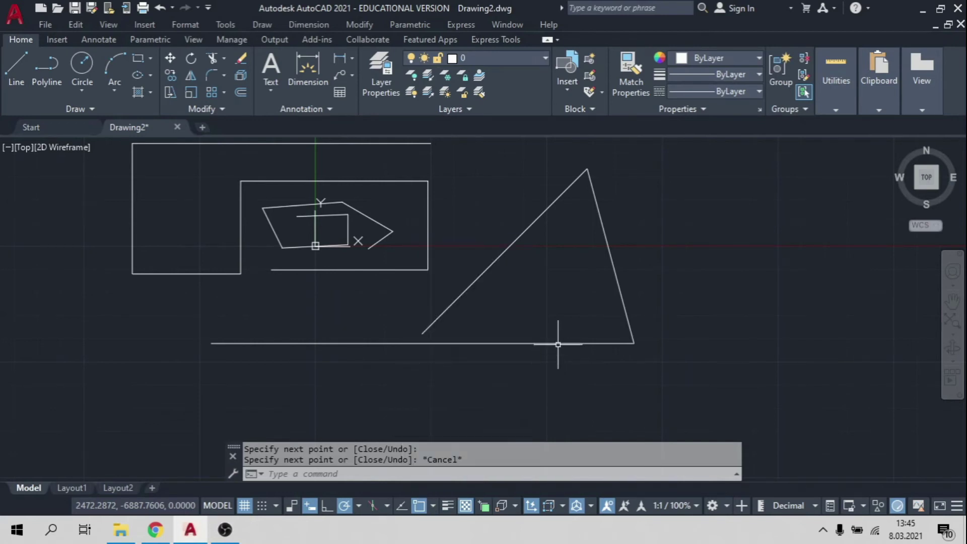
left_click(558, 344)
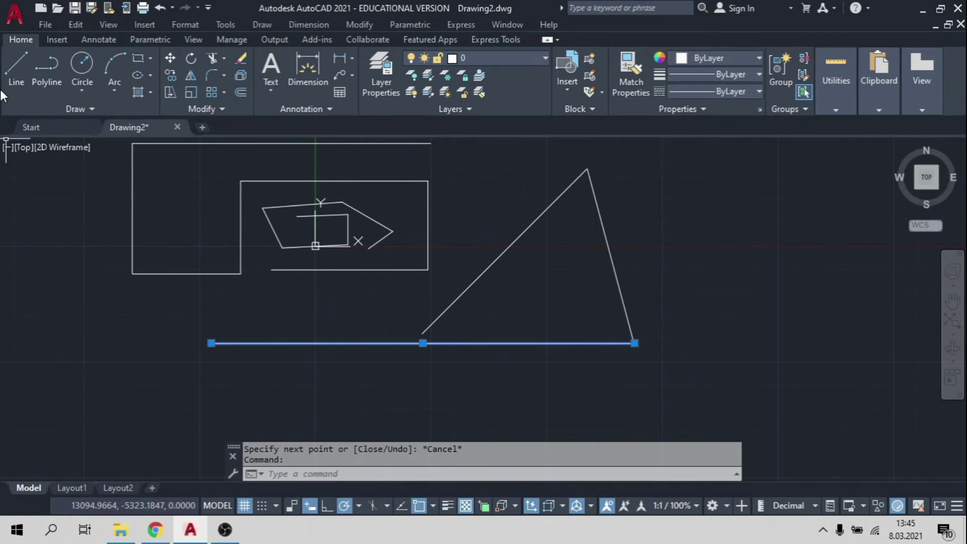
Step: Start a new line, then toggle Midpoint object snap off and back on in the OSNAP list
left_click(15, 71)
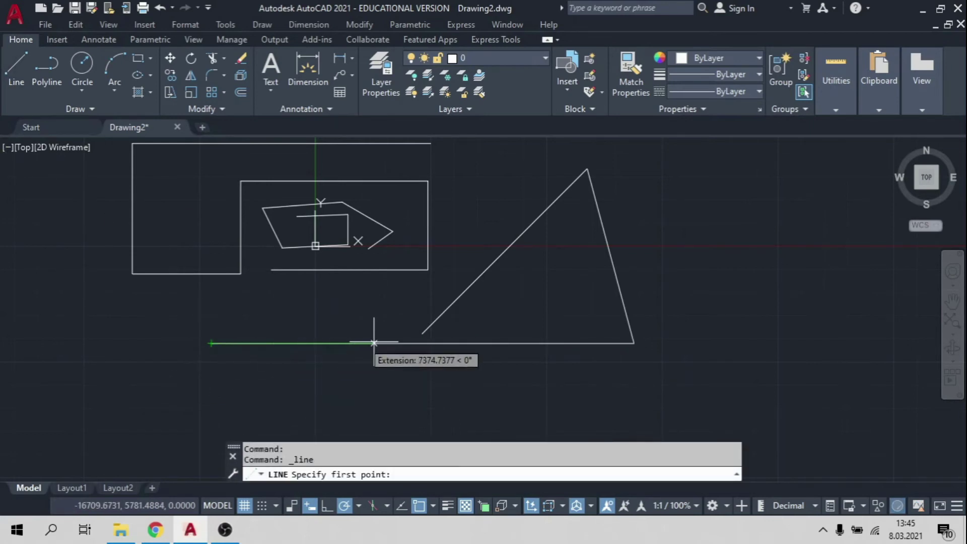
left_click(432, 505)
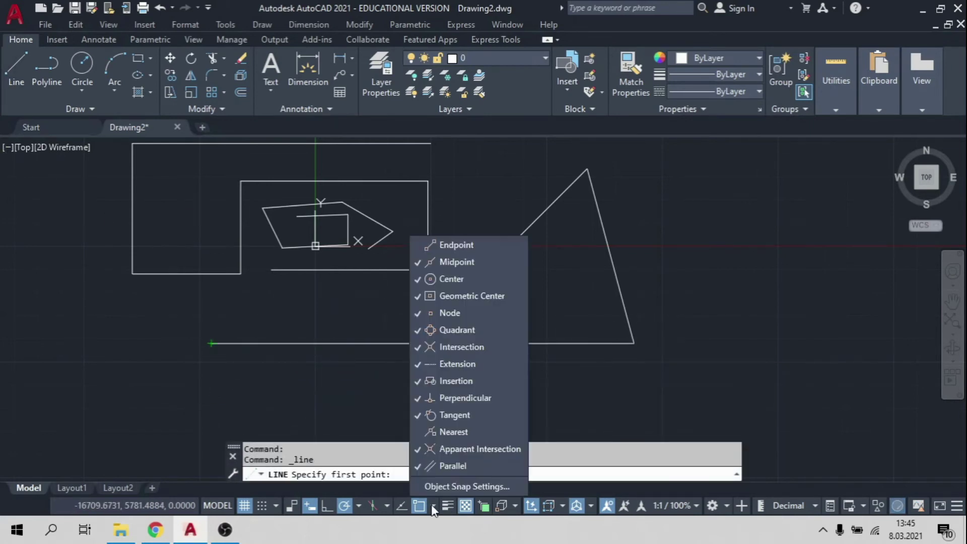
left_click(189, 296)
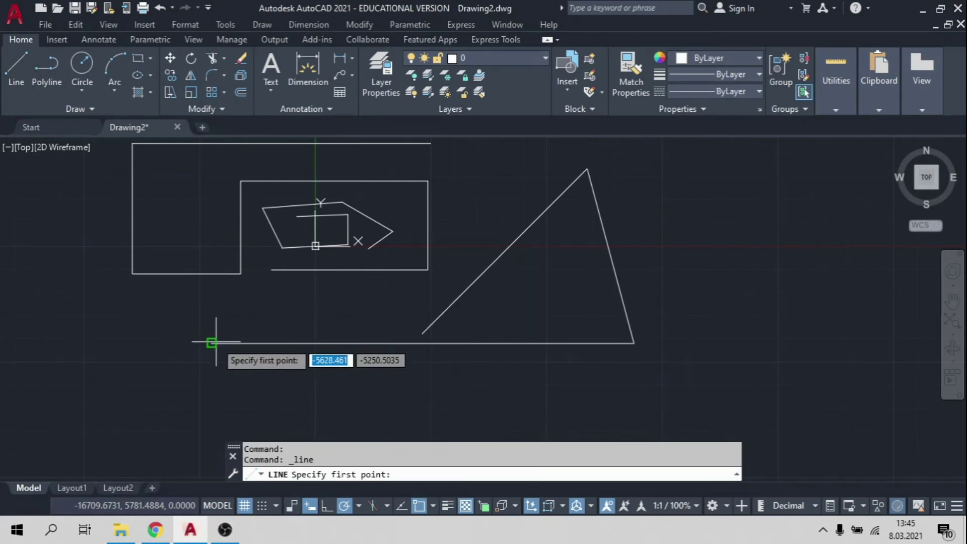
scroll(210, 342, "up", 5)
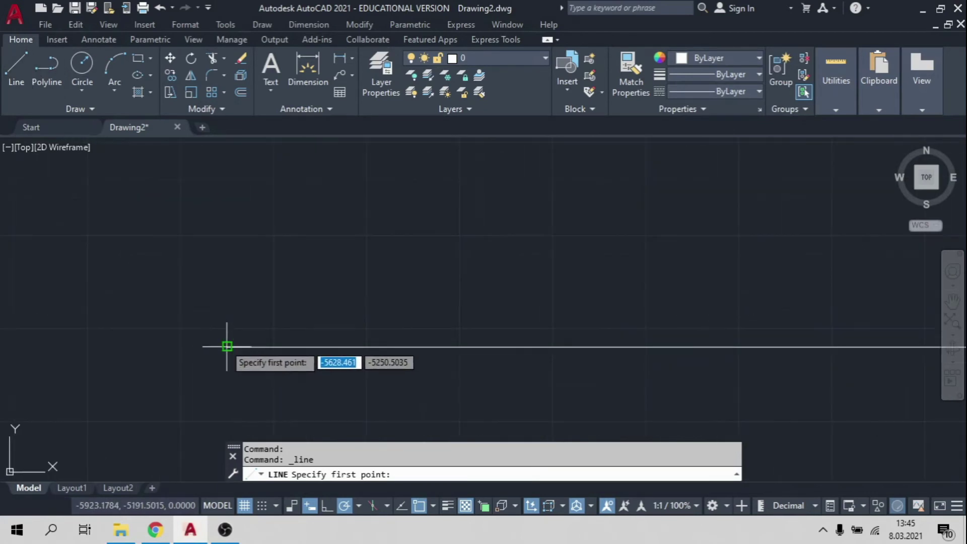
scroll(226, 346, "down", 5)
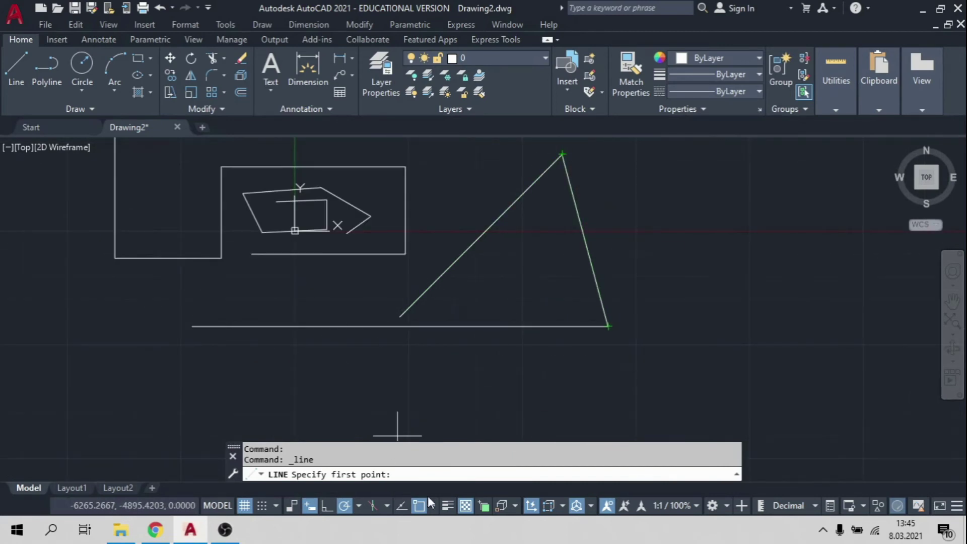
left_click(434, 508)
left_click(457, 265)
left_click(339, 301)
left_click(434, 505)
left_click(469, 267)
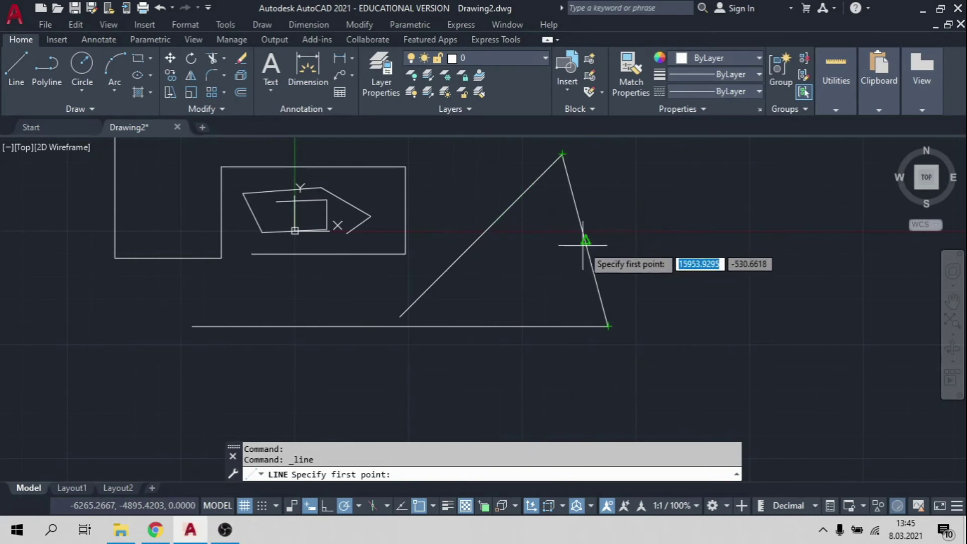
scroll(585, 240, "up", 4)
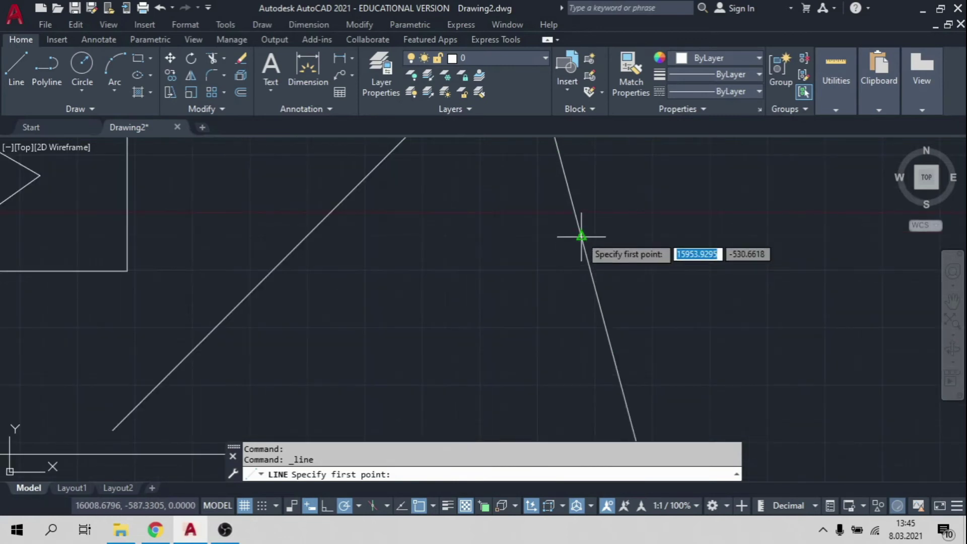
left_click(433, 505)
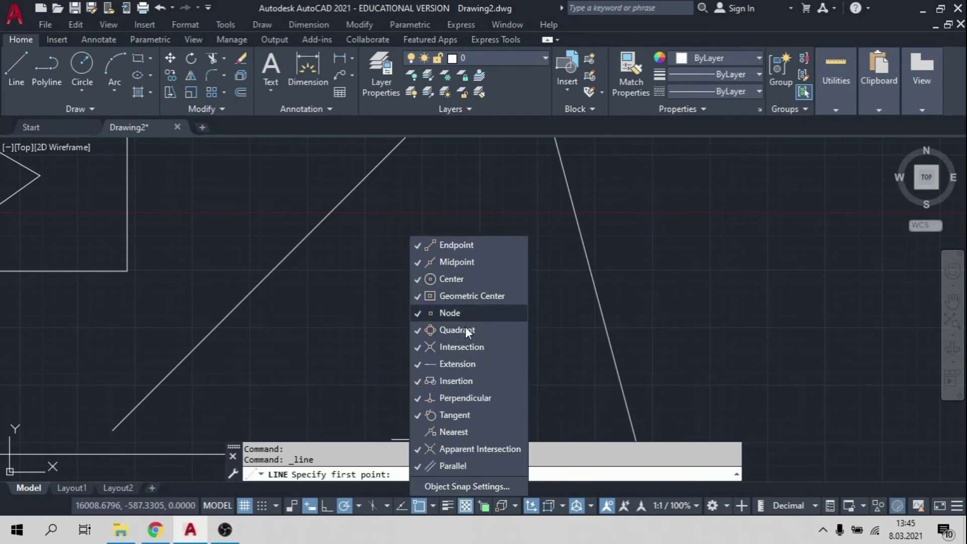
left_click(469, 178)
scroll(466, 187, "down", 2)
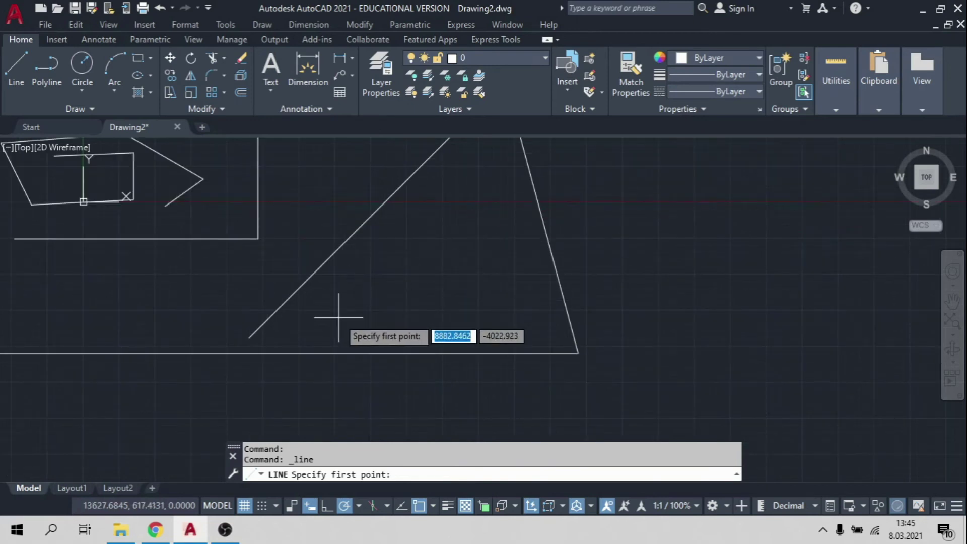
middle_click_drag(466, 283, 526, 328)
middle_click_drag(297, 326, 446, 280)
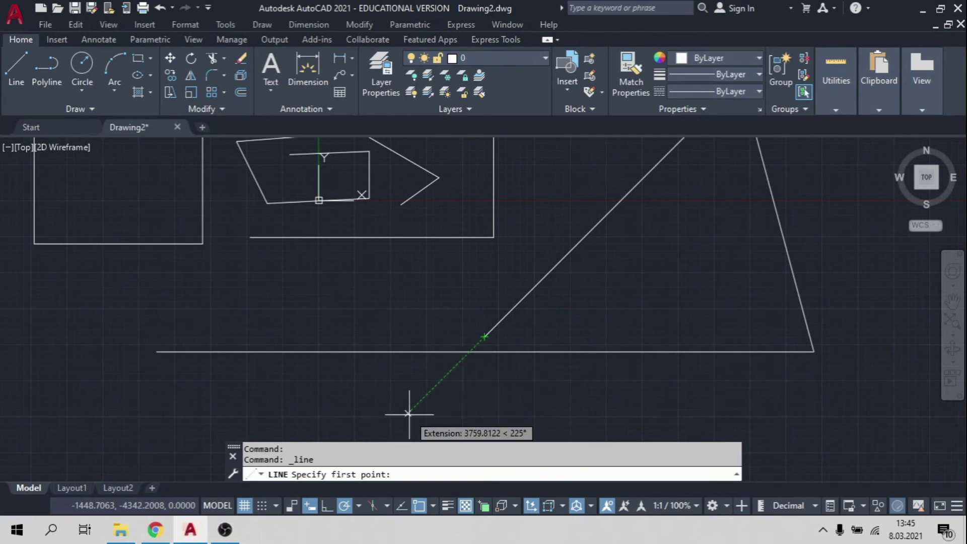
Step: Start a line on the diagonal's extension, uncheck Extension snap, then cancel and restart LINE
left_click(407, 414)
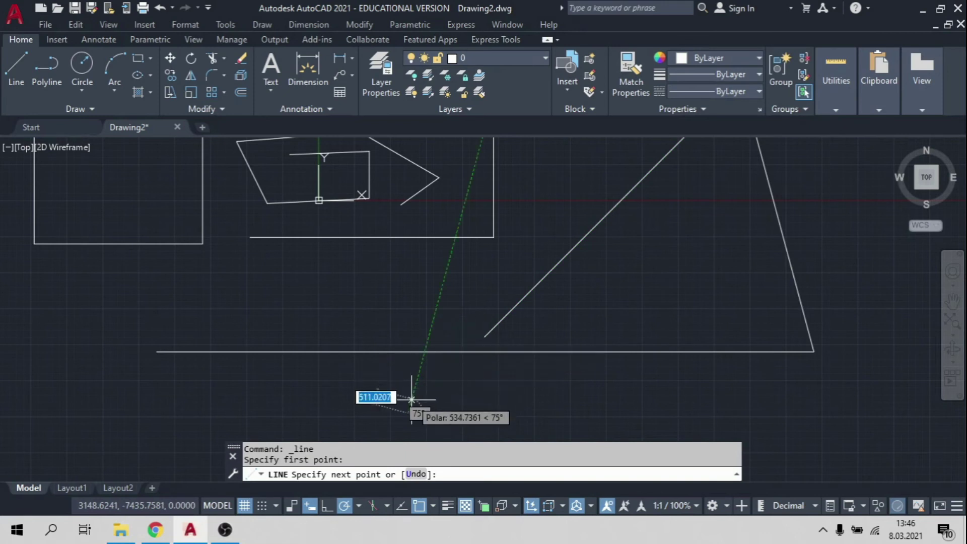
middle_click_drag(411, 399, 414, 343)
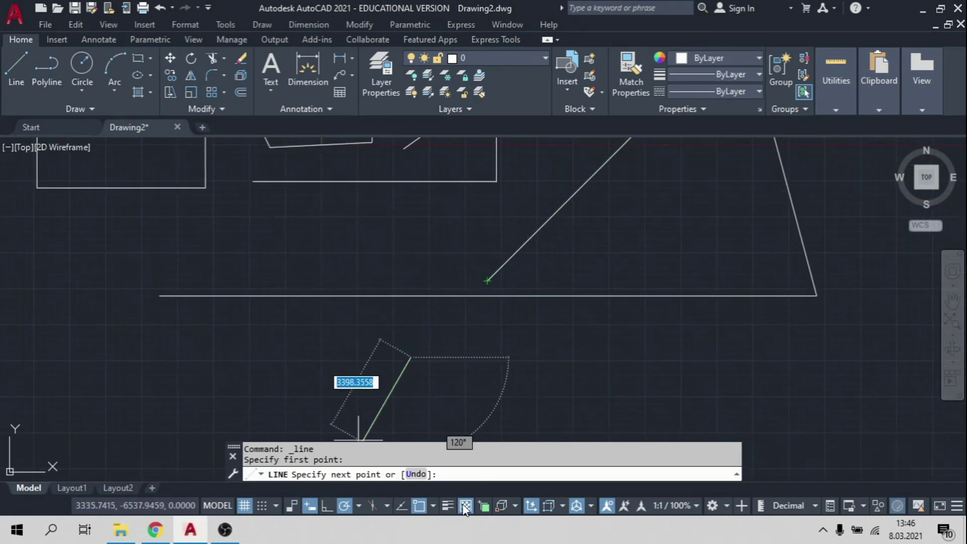
left_click(433, 505)
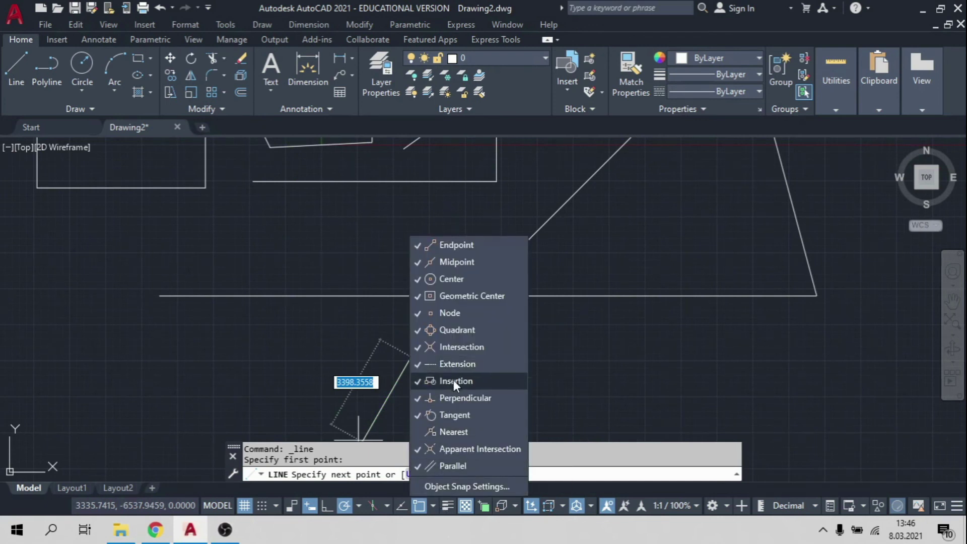
left_click(454, 364)
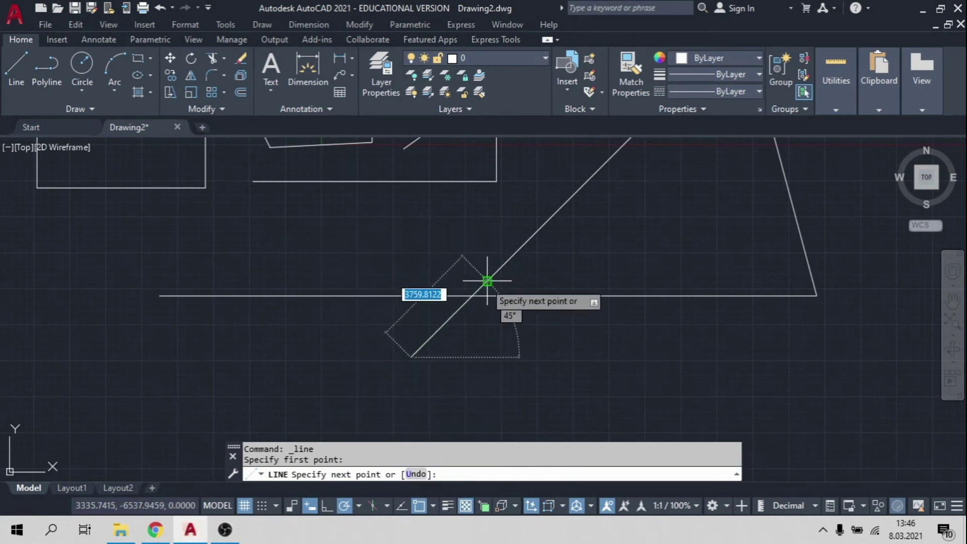
key("Escape")
key("Return")
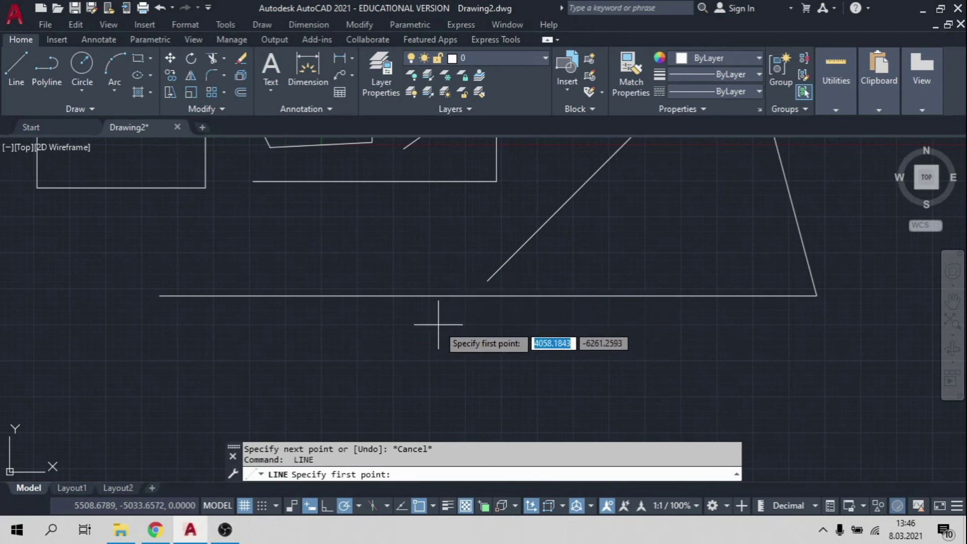
Step: Re-enable Extension snap, test Nearest snap on the base line and then disable it, and cancel LINE
left_click(432, 505)
left_click(460, 362)
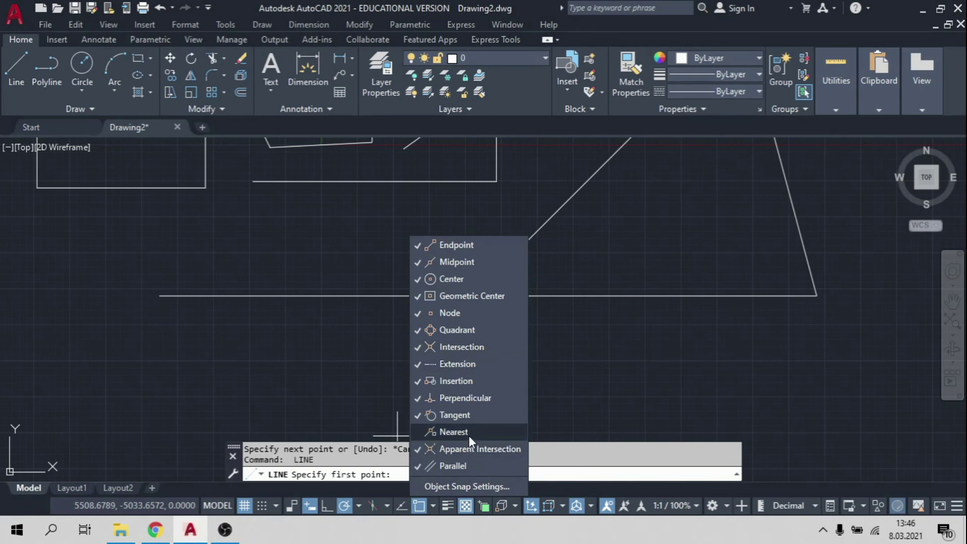
left_click(469, 436)
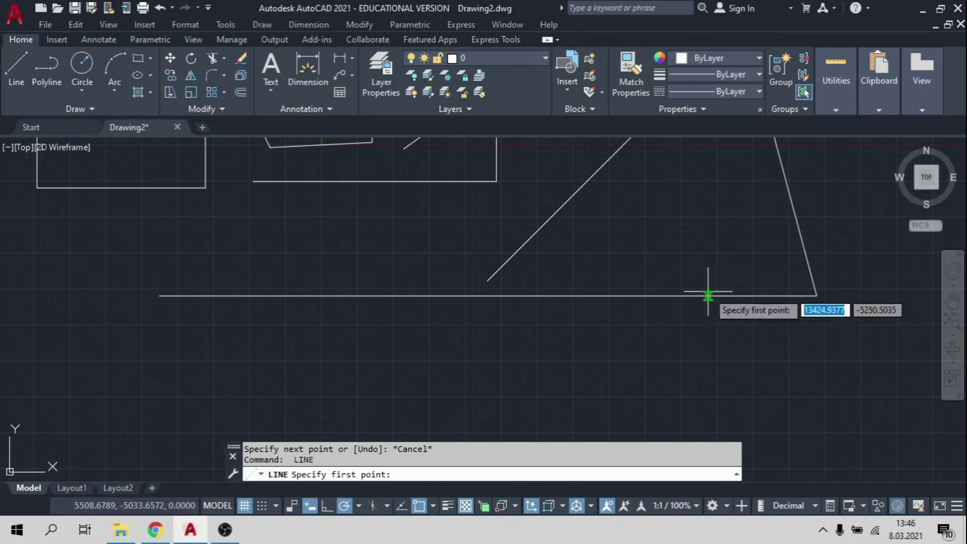
left_click(433, 508)
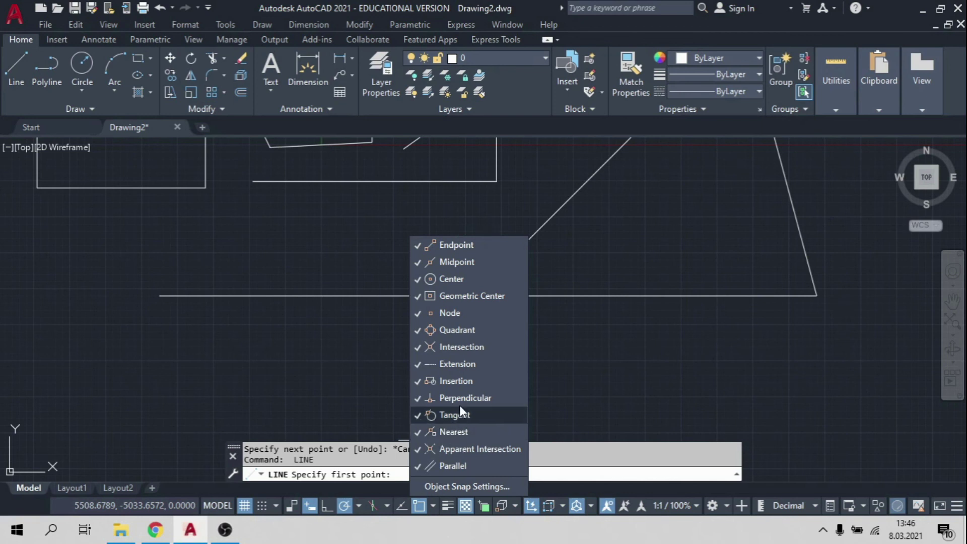
left_click(469, 433)
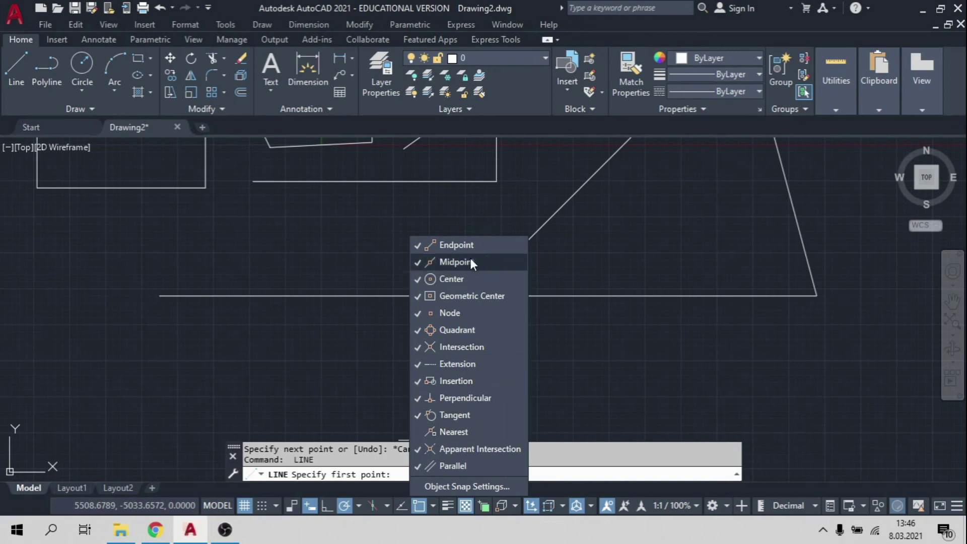
left_click(449, 468)
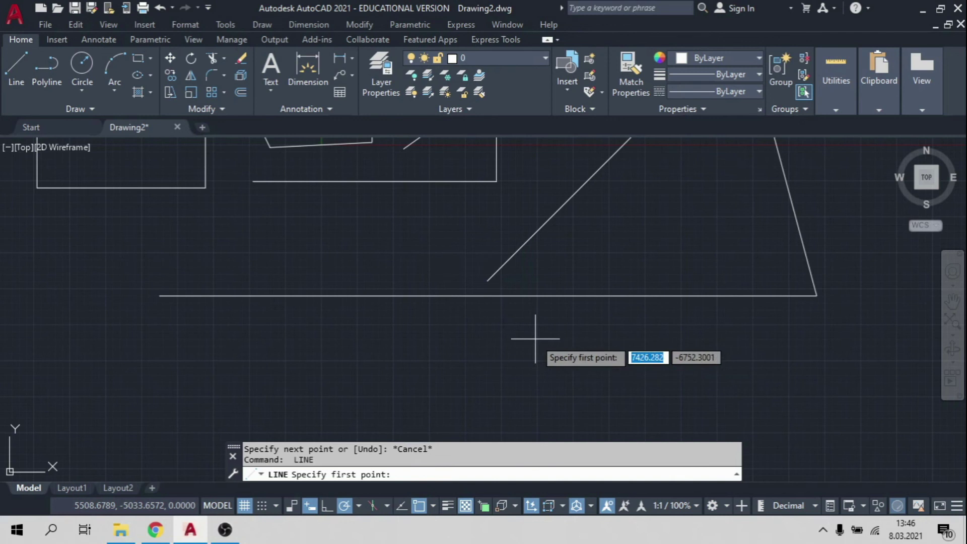
key("Escape")
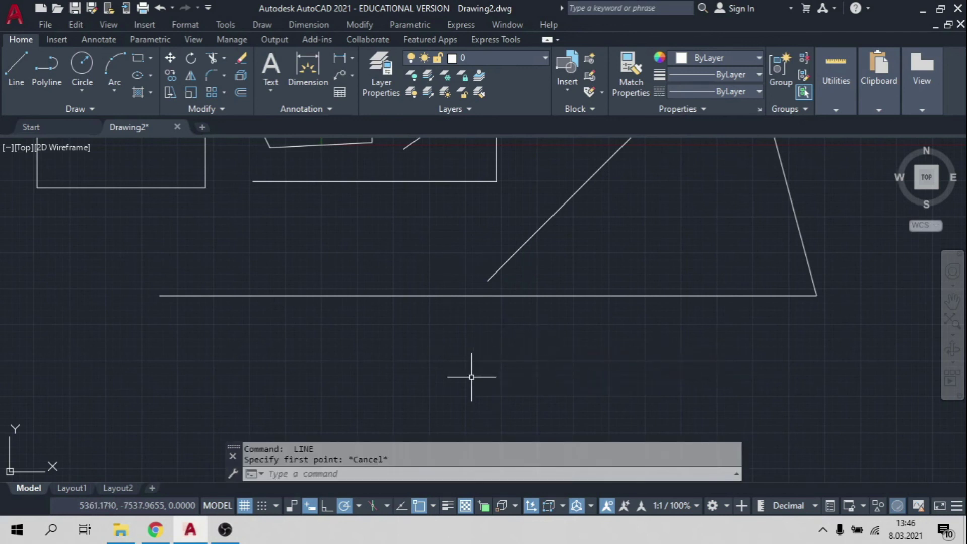